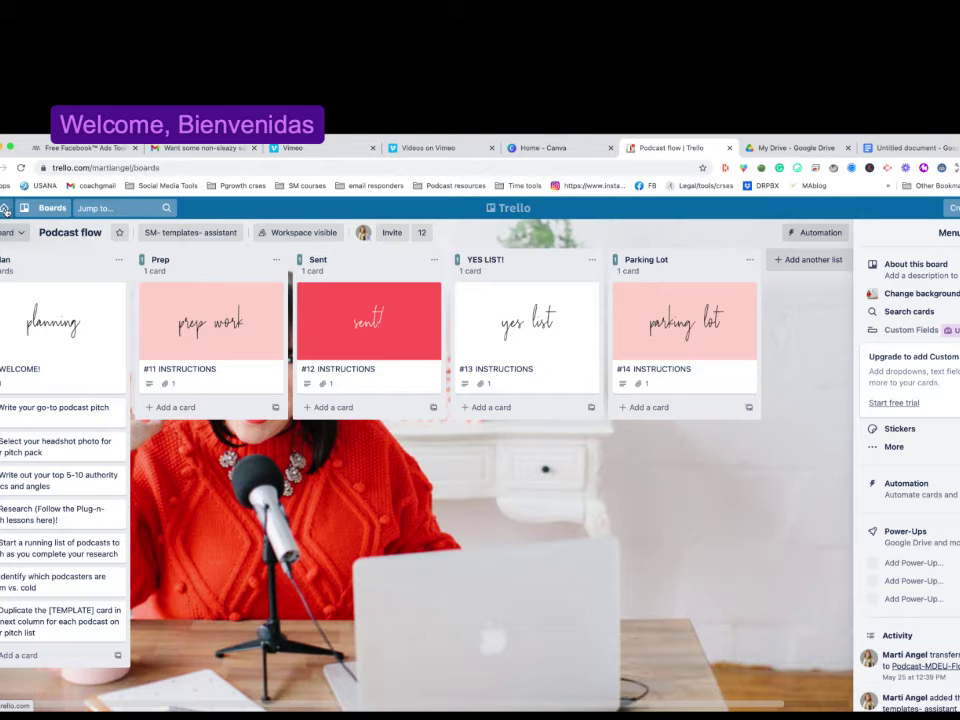
# - Open the Daily activities 2 board from the list of all workspaces' boards
pyautogui.click(5, 209)
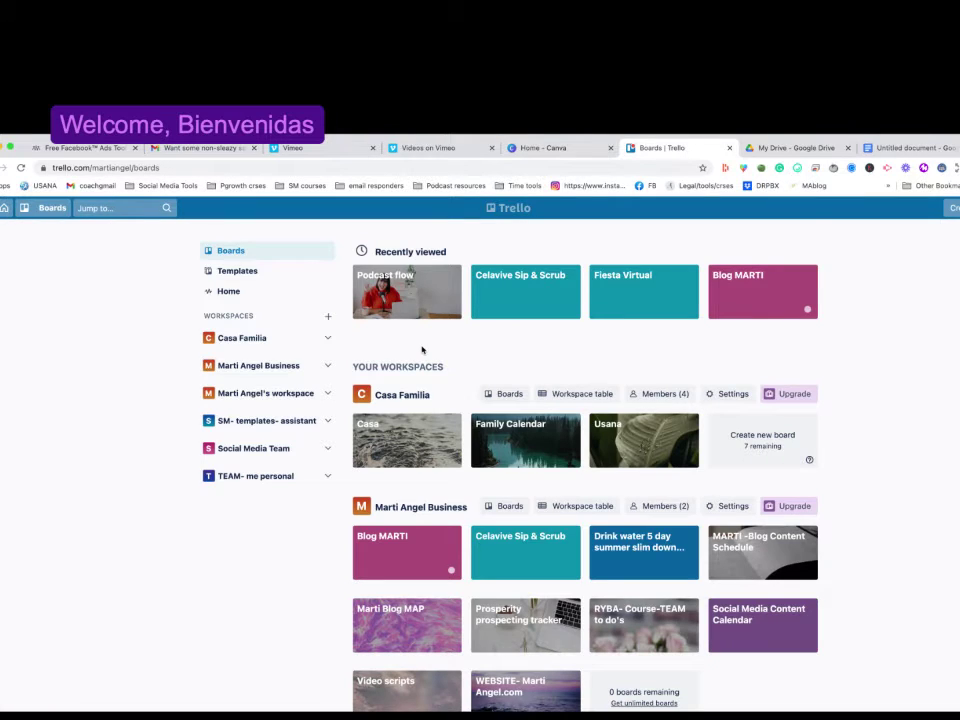
pyautogui.scroll(-3, 490, 428)
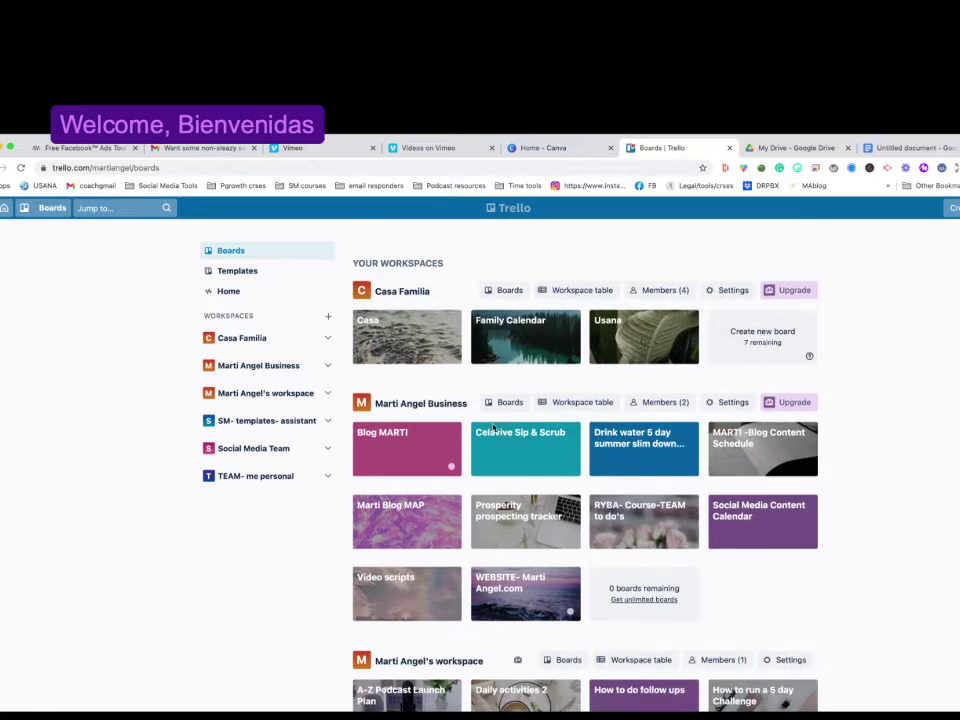
pyautogui.scroll(-3, 492, 427)
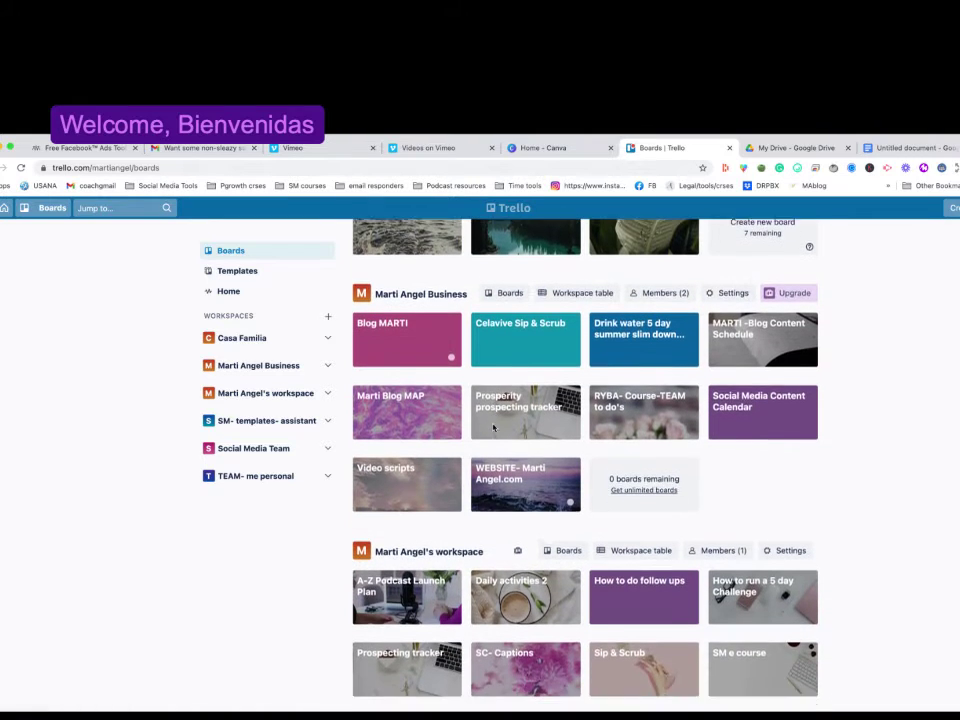
pyautogui.scroll(-2, 492, 427)
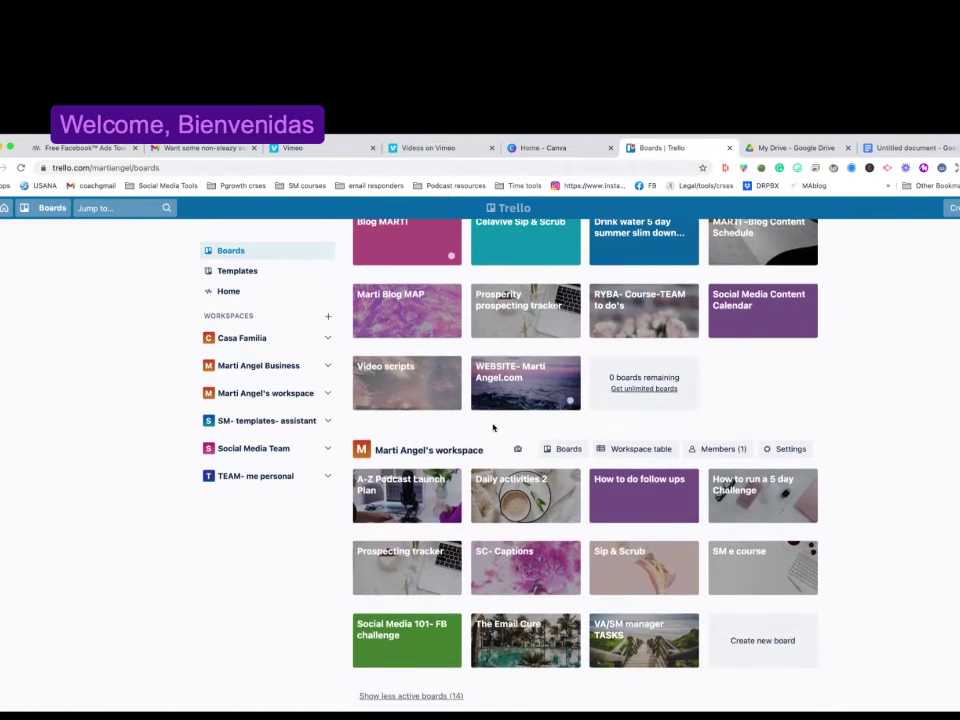
pyautogui.click(527, 502)
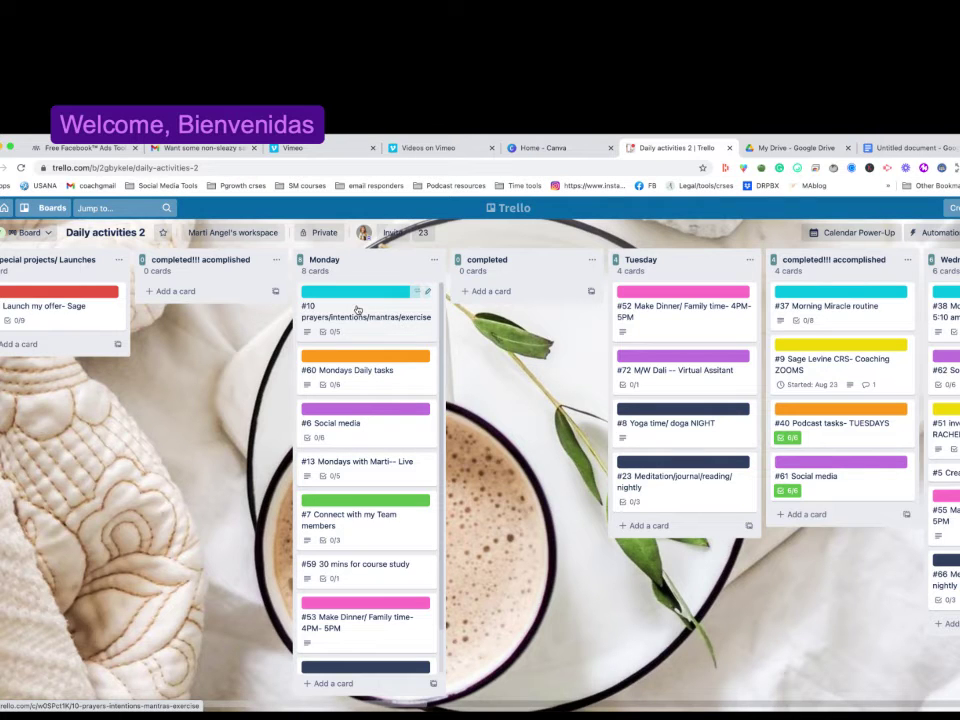
# - Move the #10 prayers/intentions/mantras/exercise card from Monday to its completed list, and place #60 Mondays Daily tasks below #6 Social media
pyautogui.moveTo(357, 309); pyautogui.dragTo(516, 295)
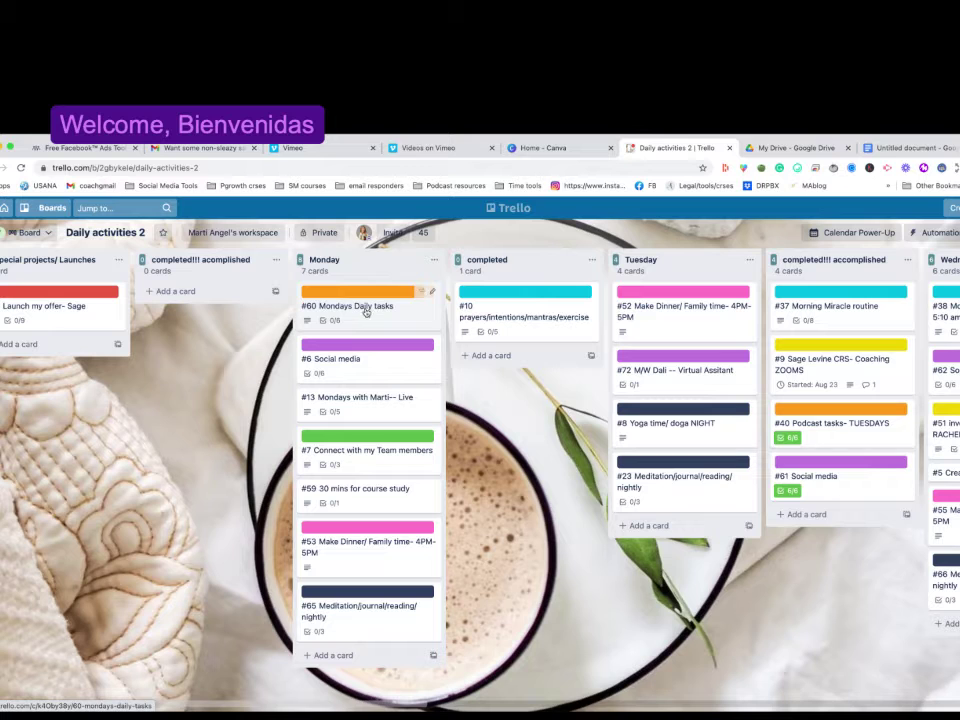
pyautogui.moveTo(365, 314)
pyautogui.mouseDown()
pyautogui.moveTo(477, 350)
pyautogui.moveTo(472, 358)
pyautogui.moveTo(372, 318)
pyautogui.mouseUp()
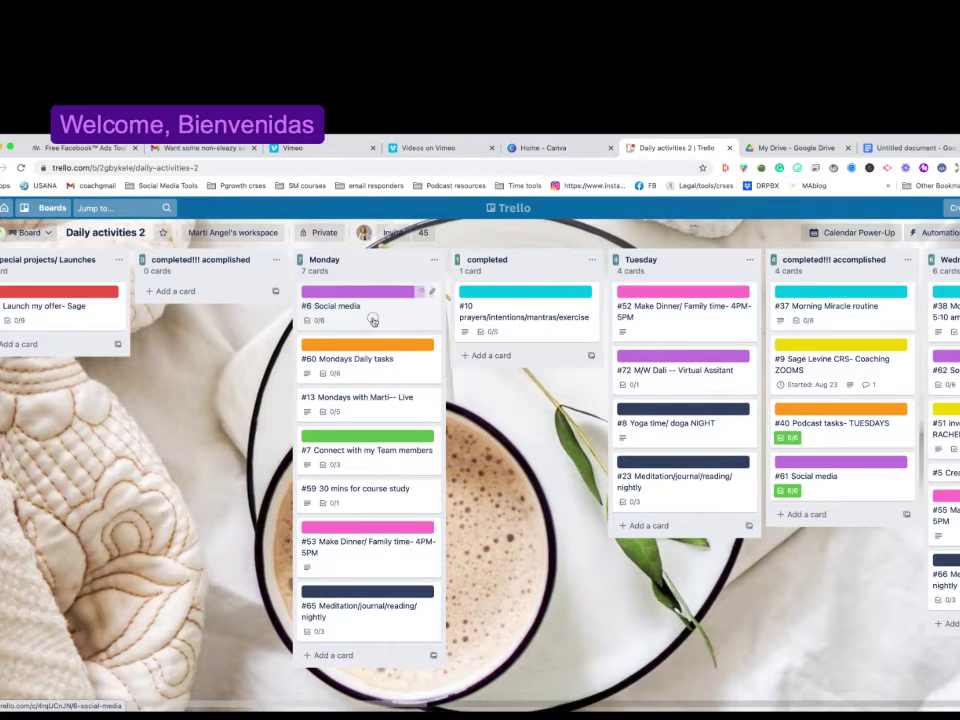
# - Review the checklists of Monday's #6 Social media and #60 Mondays Daily tasks cards
pyautogui.click(372, 318)
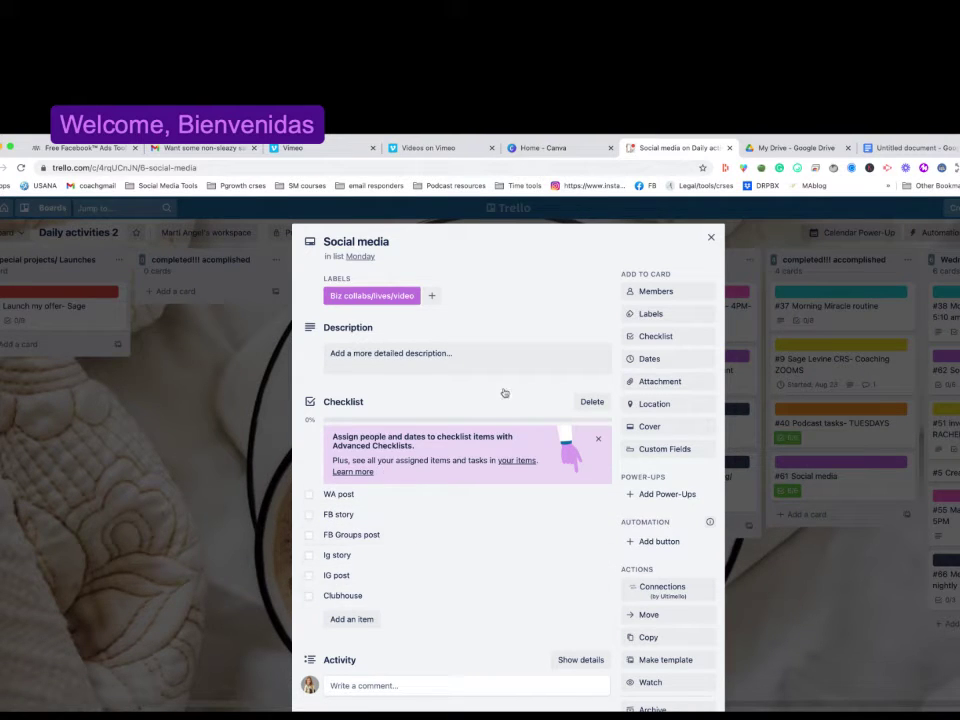
pyautogui.click(712, 237)
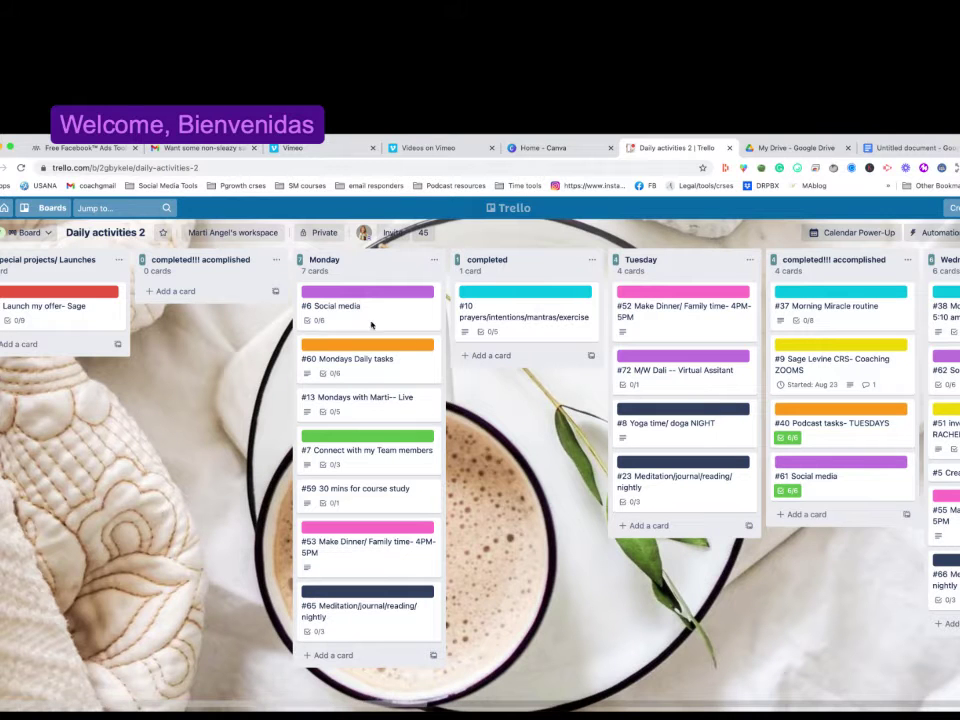
pyautogui.click(399, 375)
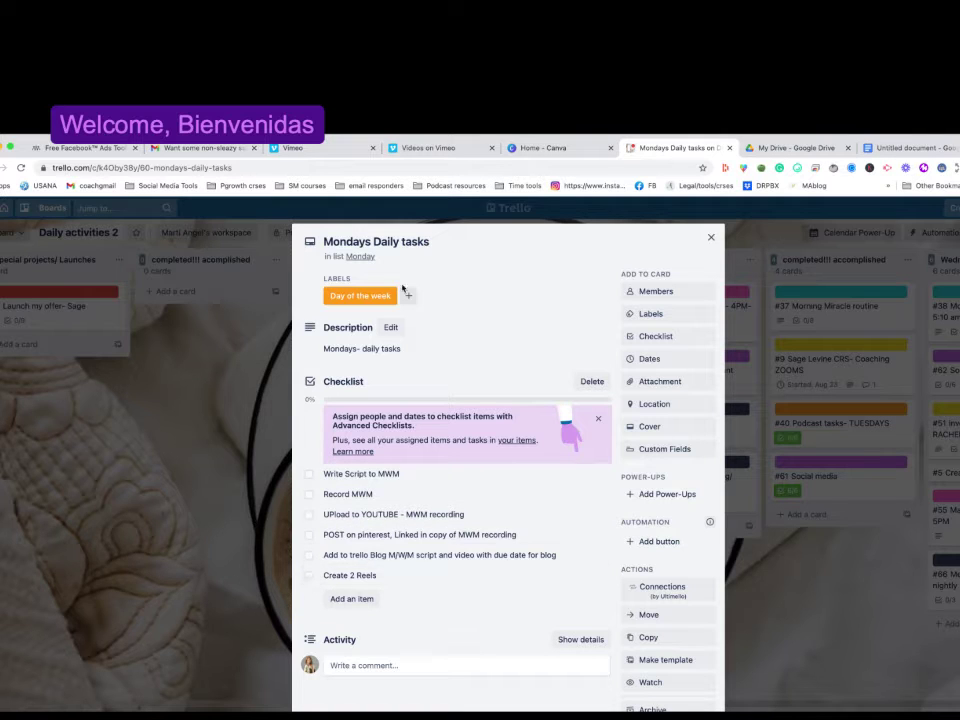
pyautogui.click(711, 238)
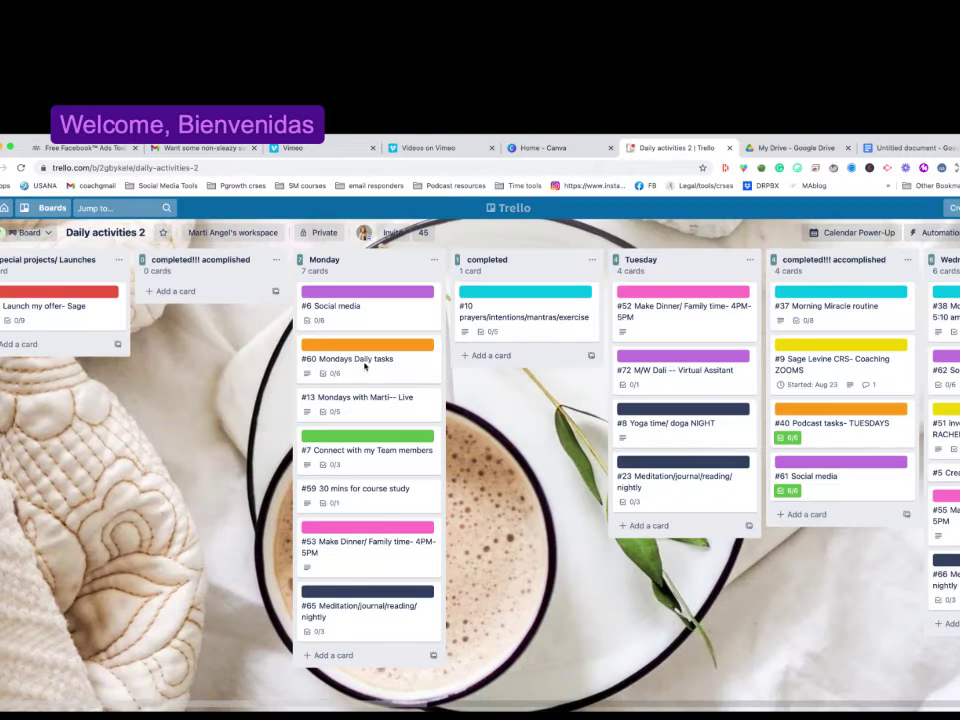
# - Move #60 Mondays Daily tasks, #7 Connect with my Team members and #59 30 mins for course study from Monday to its completed list
pyautogui.moveTo(362, 344); pyautogui.dragTo(527, 356)
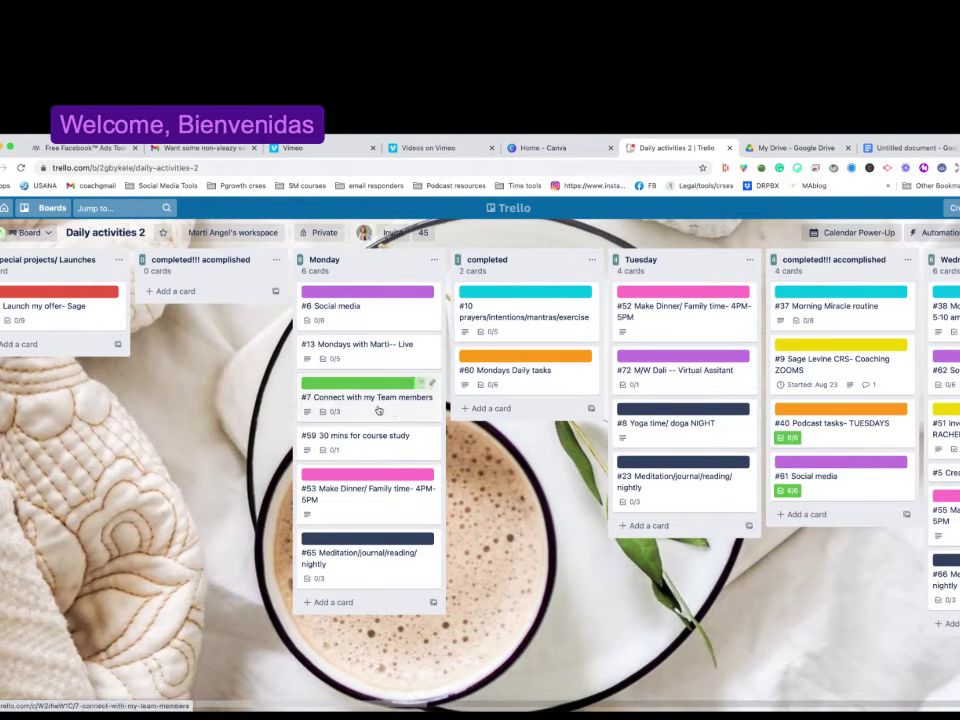
pyautogui.moveTo(371, 409); pyautogui.dragTo(526, 424)
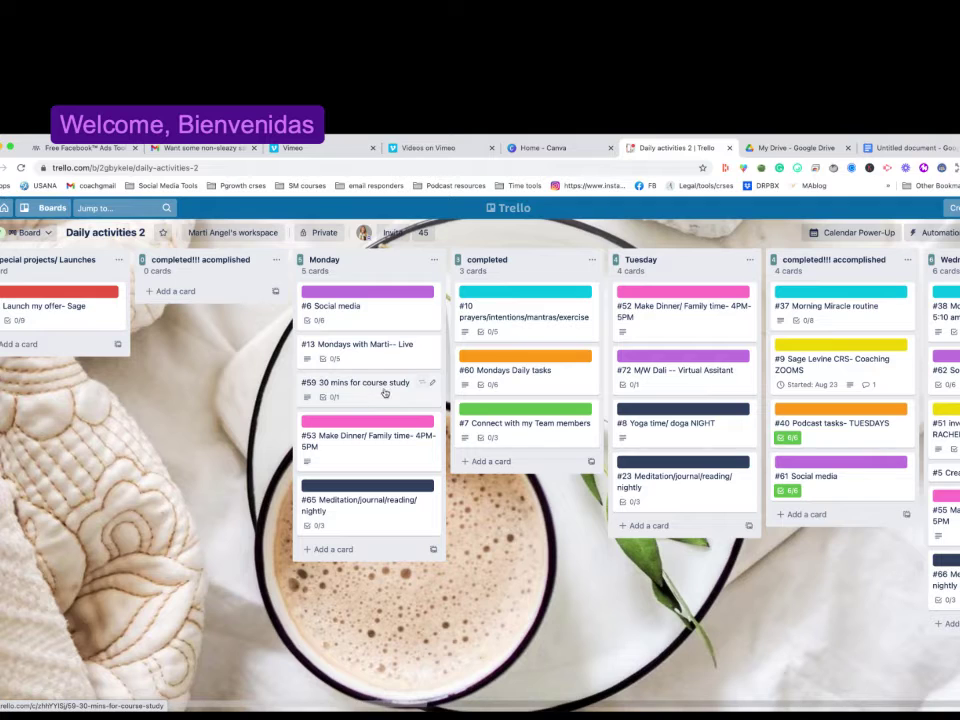
pyautogui.moveTo(377, 392); pyautogui.dragTo(530, 470)
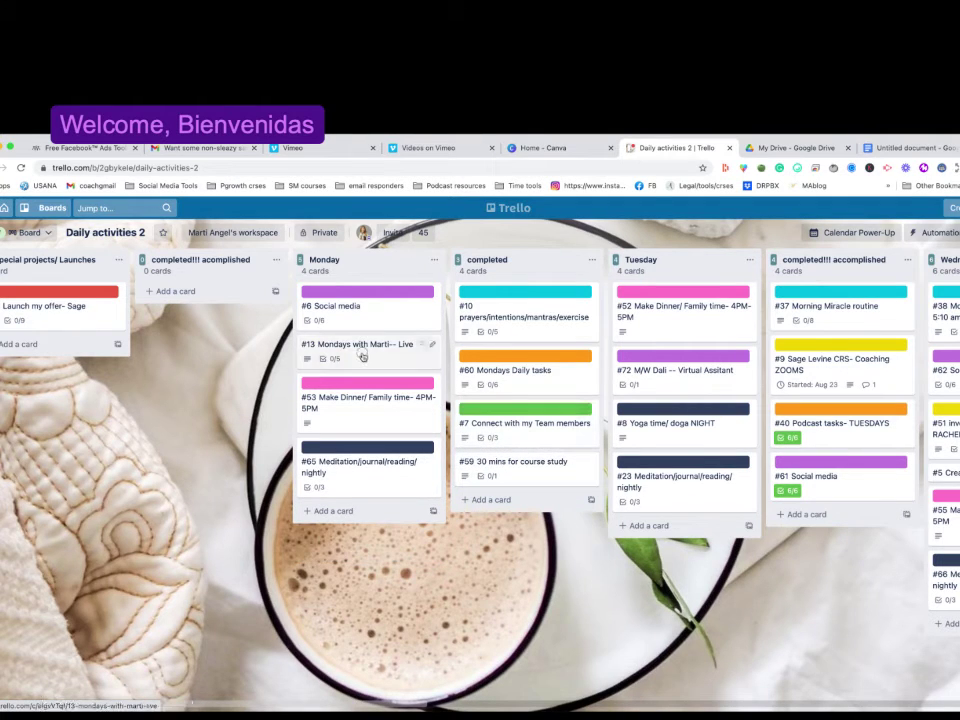
# - Review the details of Monday's #13 live card, and look over the board's lists through Sunday
pyautogui.click(362, 356)
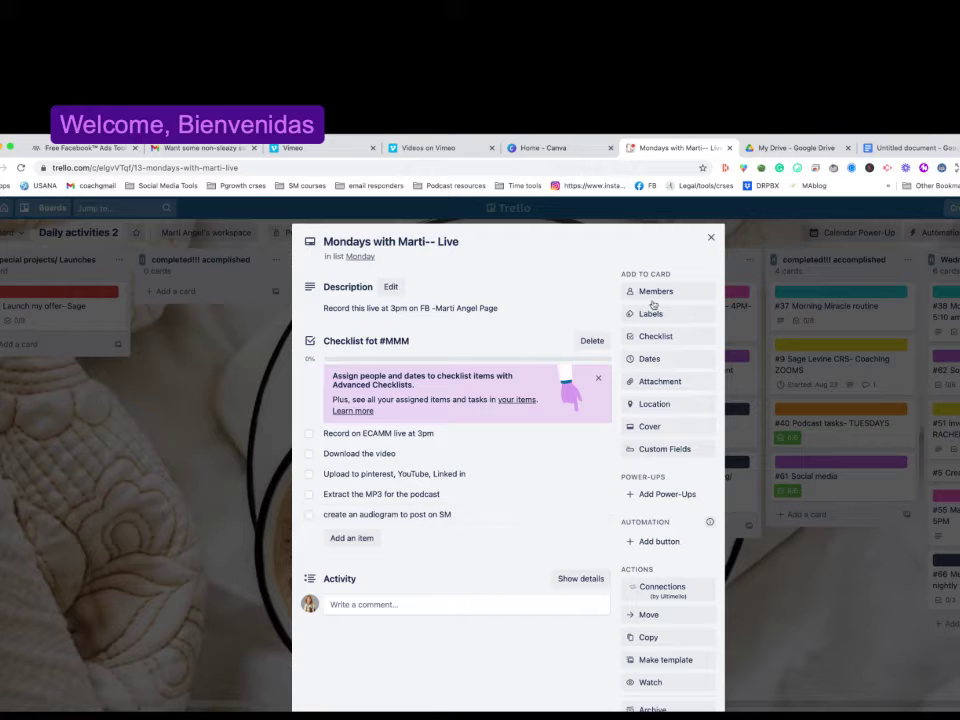
pyautogui.click(710, 240)
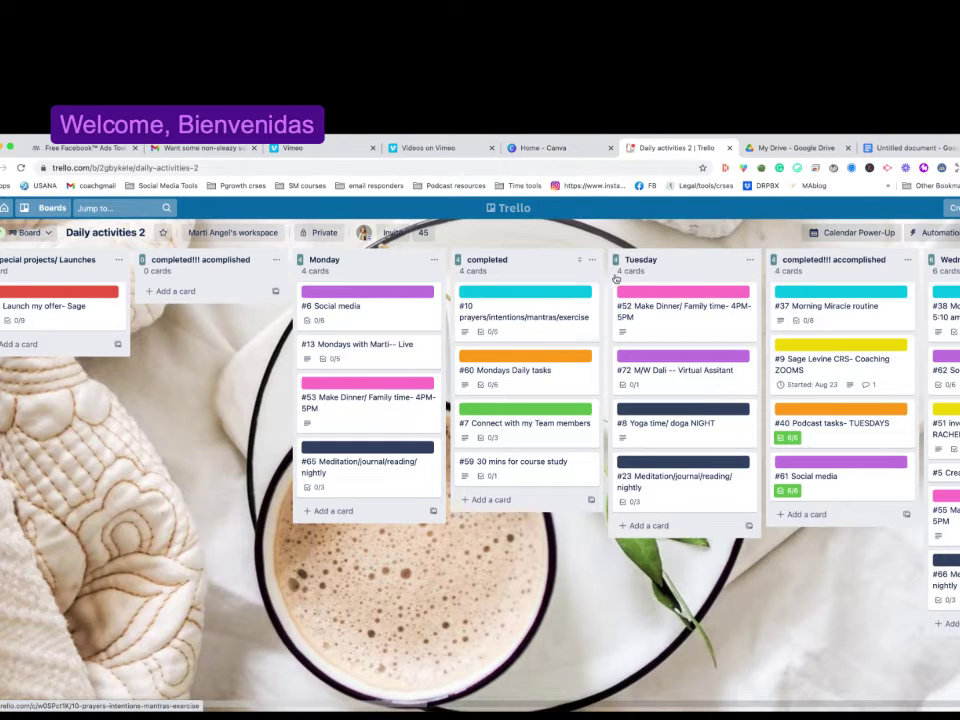
pyautogui.hscroll(1, 632, 283)
pyautogui.hscroll(10, 632, 283)
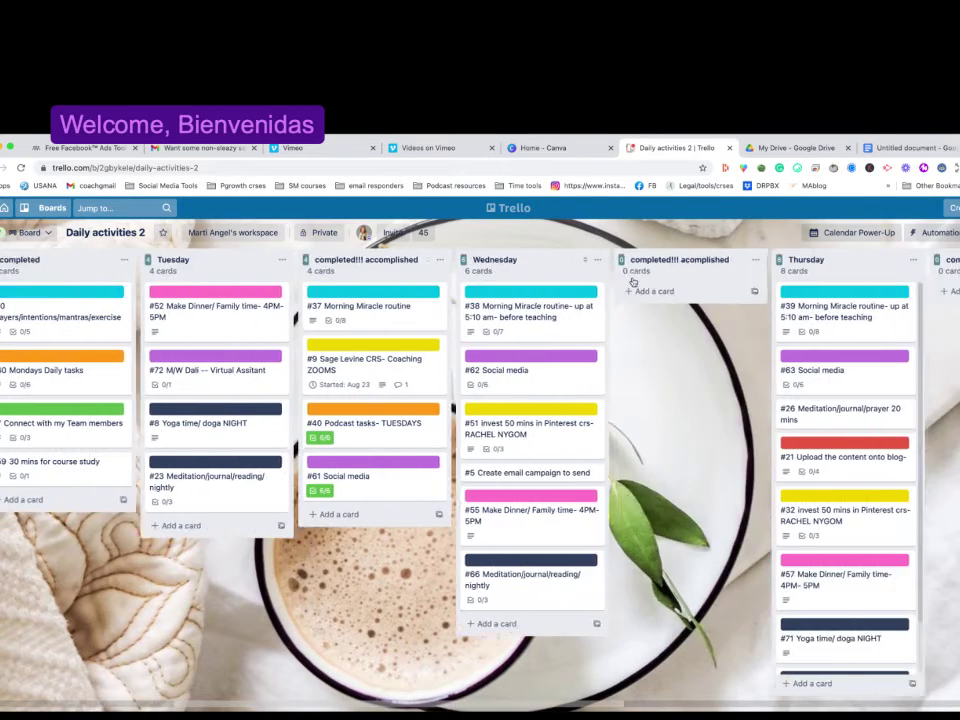
pyautogui.hscroll(10, 632, 283)
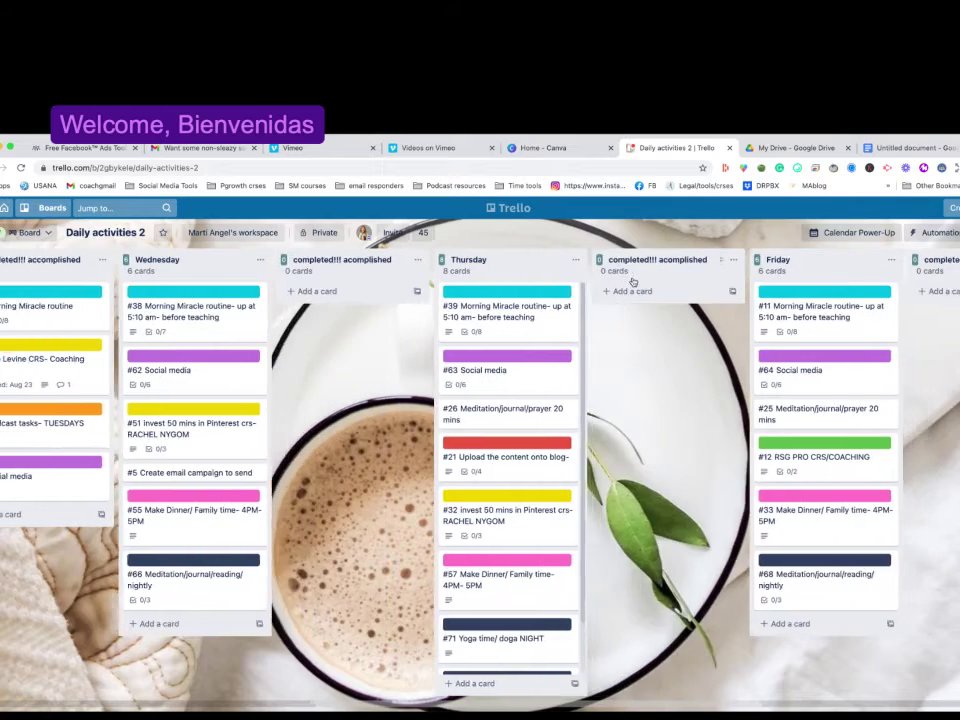
pyautogui.hscroll(8, 632, 283)
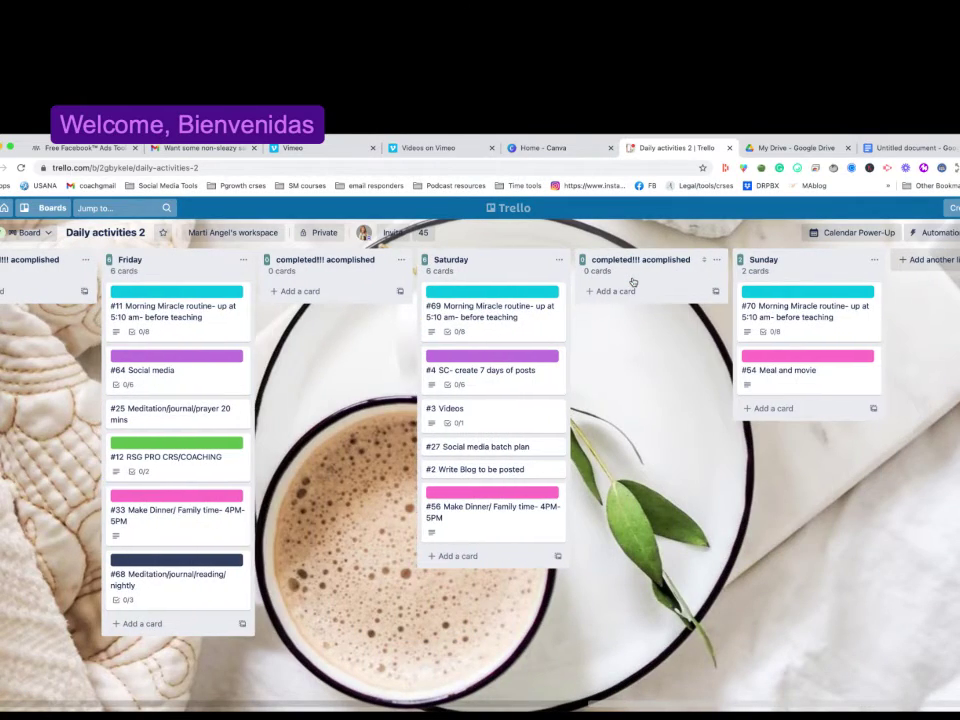
pyautogui.hscroll(-14, 632, 283)
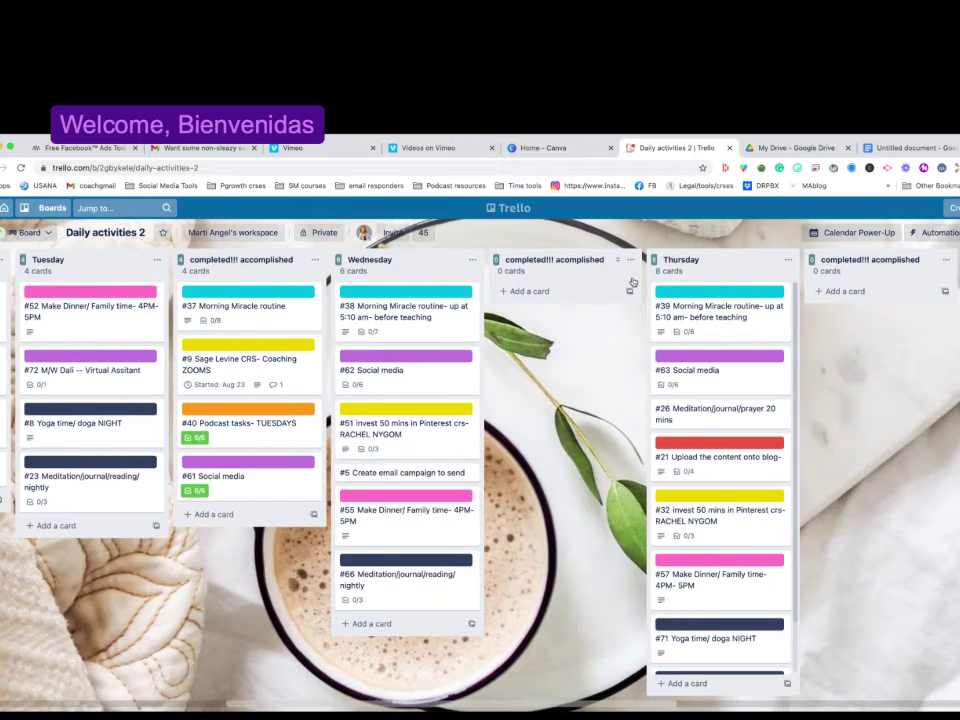
pyautogui.hscroll(-12, 632, 283)
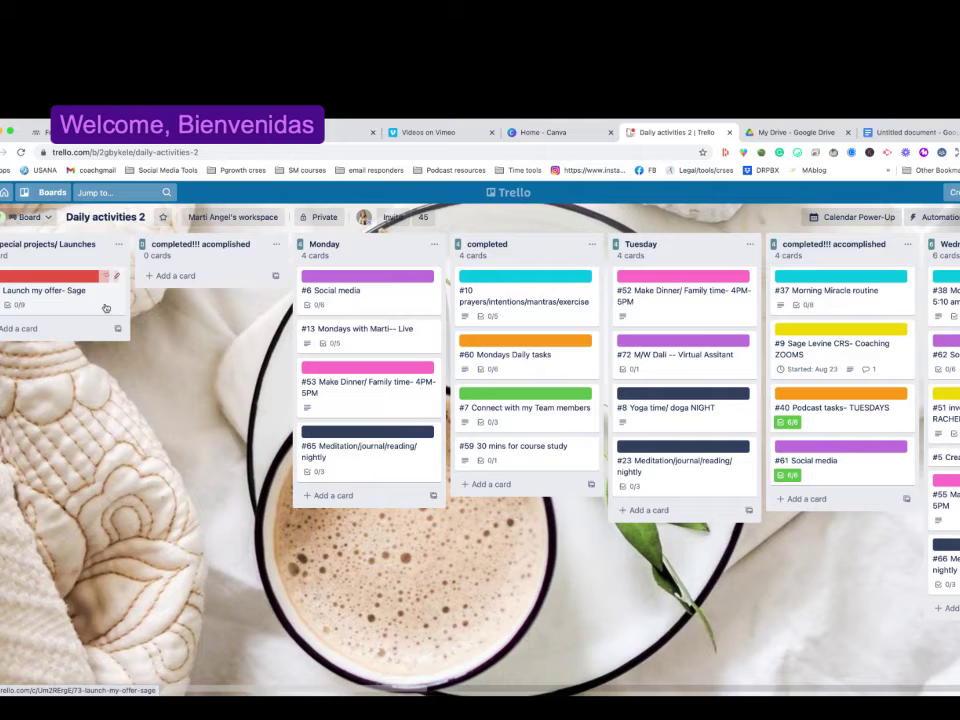
# - Set the due date of Monday's #6 Social media card to 9/28/2021 at 3:16 PM with a reminder 1 Day before
pyautogui.click(390, 302)
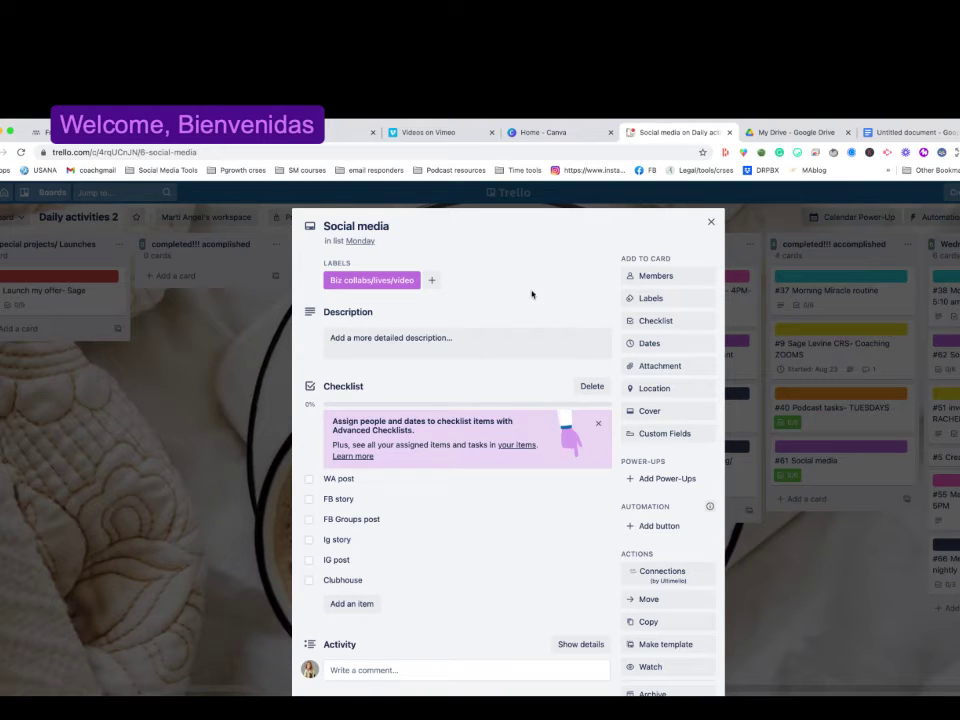
pyautogui.click(659, 345)
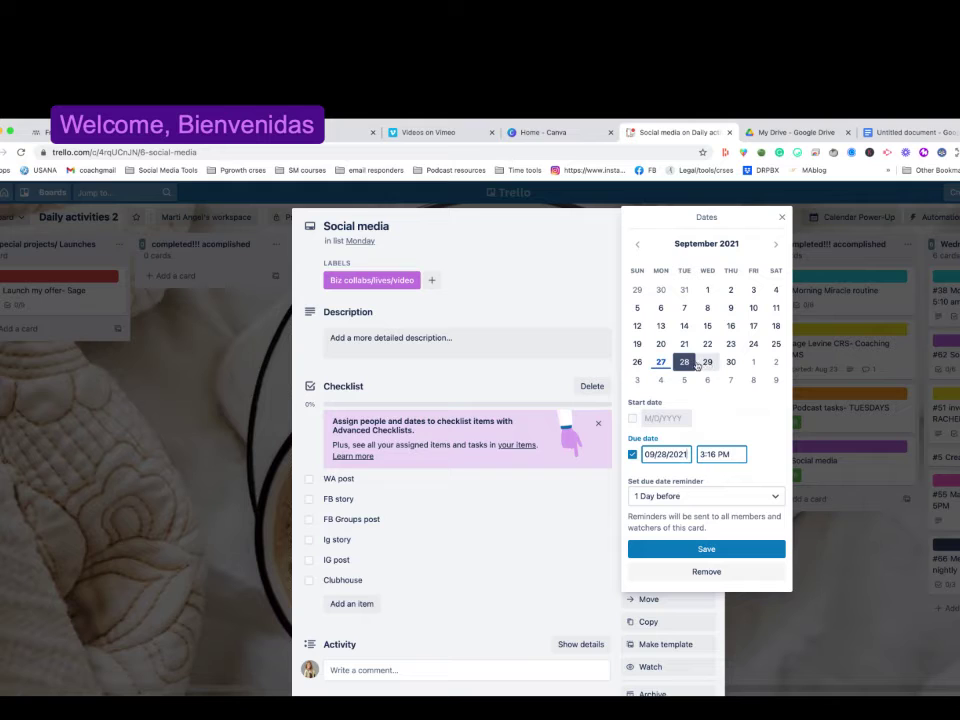
pyautogui.click(685, 363)
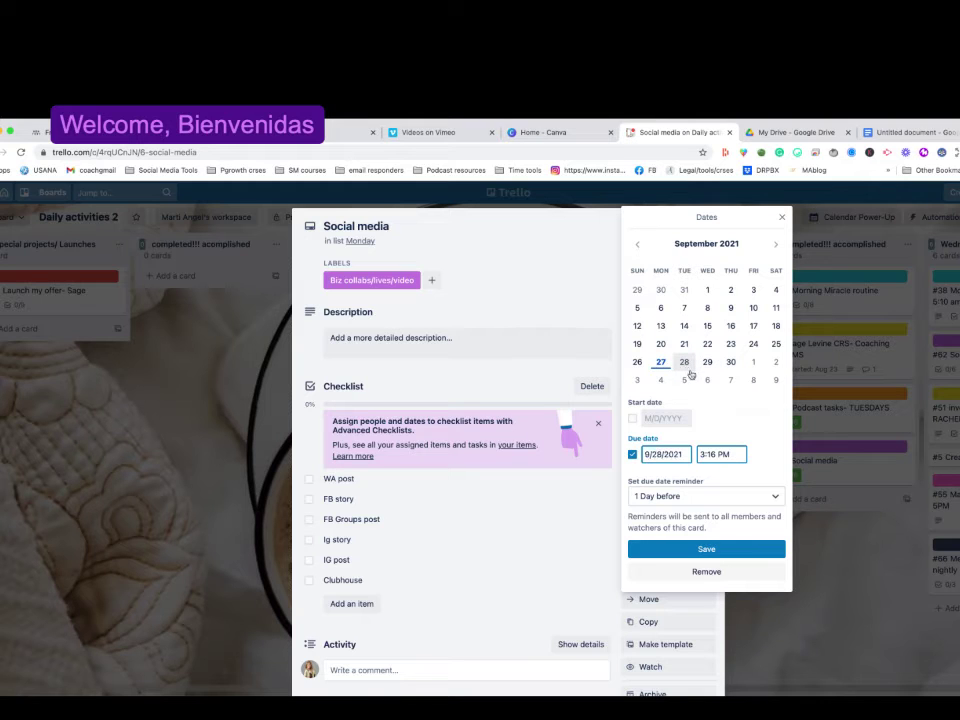
pyautogui.click(729, 549)
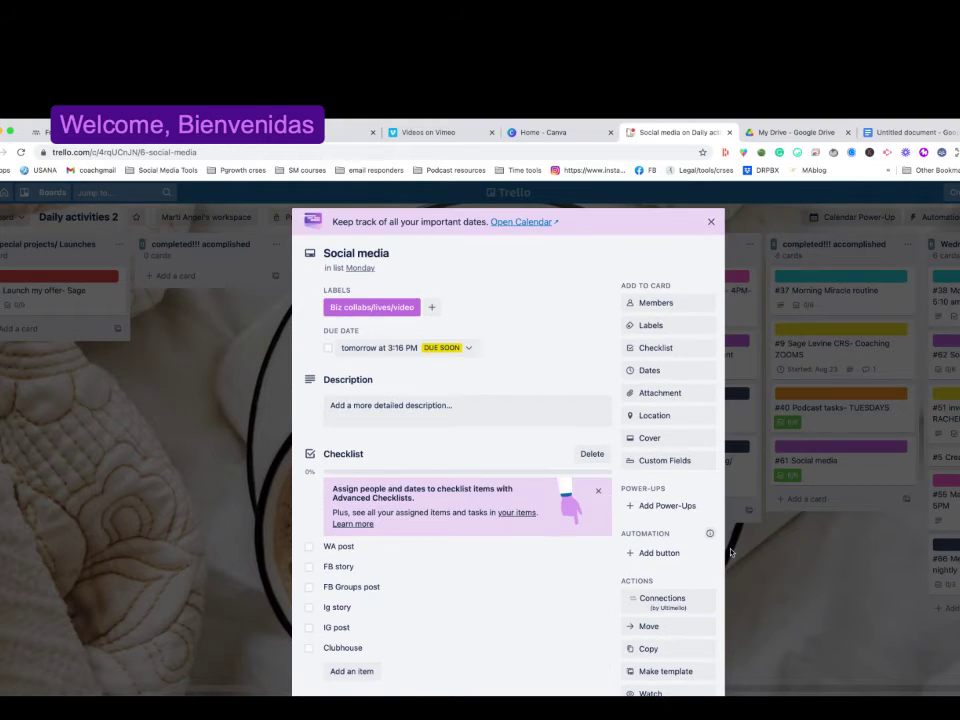
# - Assign the listed board member to the Social media card, check its available labels, and close the card
pyautogui.click(673, 304)
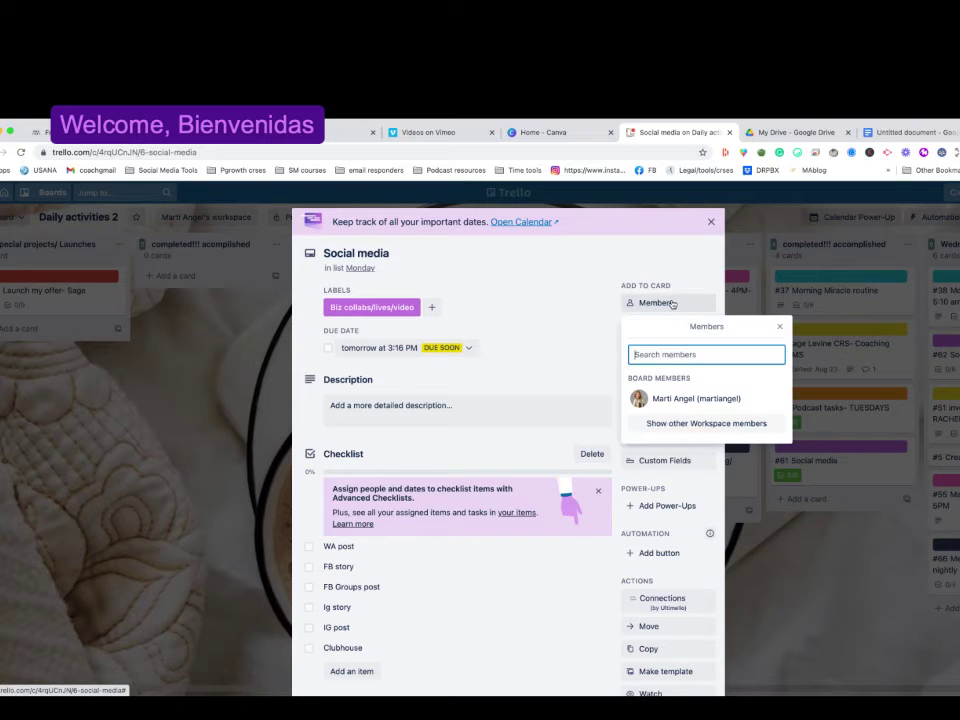
pyautogui.click(661, 398)
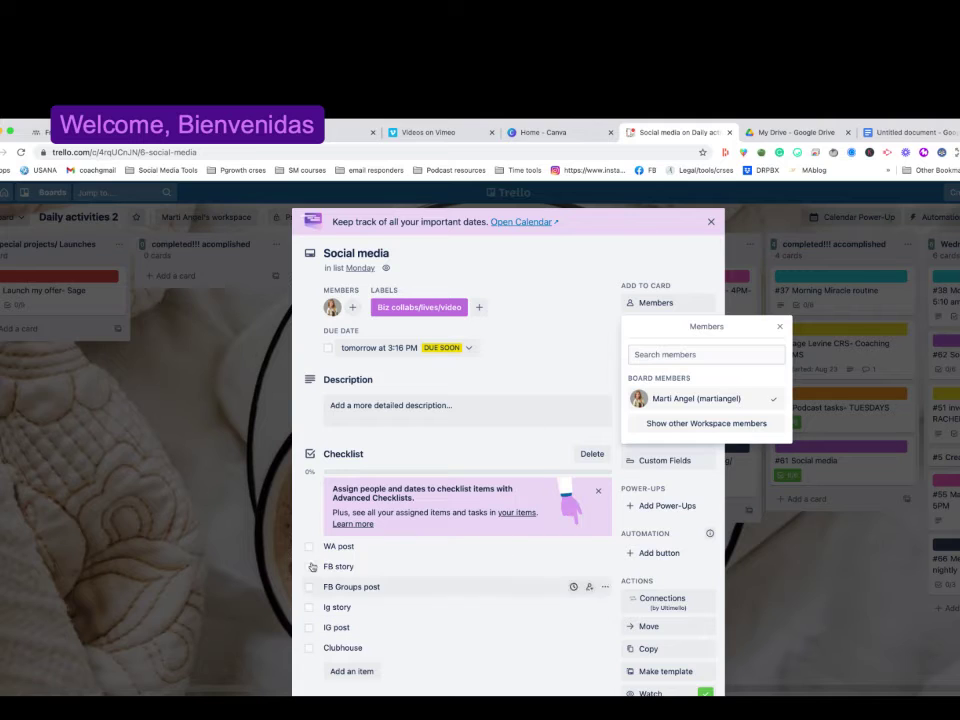
pyautogui.click(587, 285)
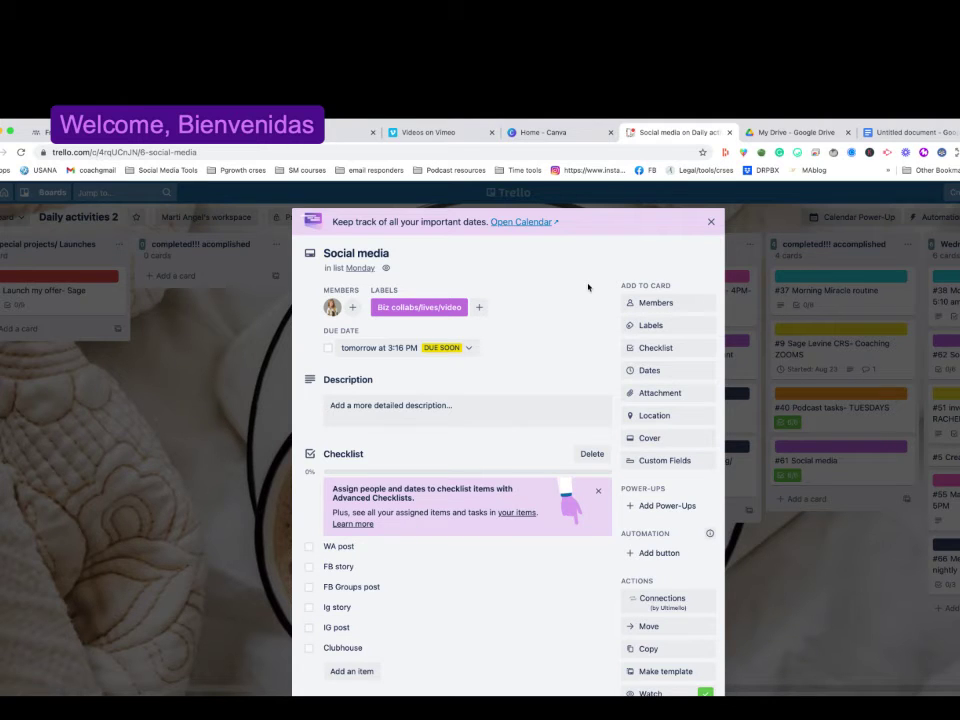
pyautogui.click(655, 326)
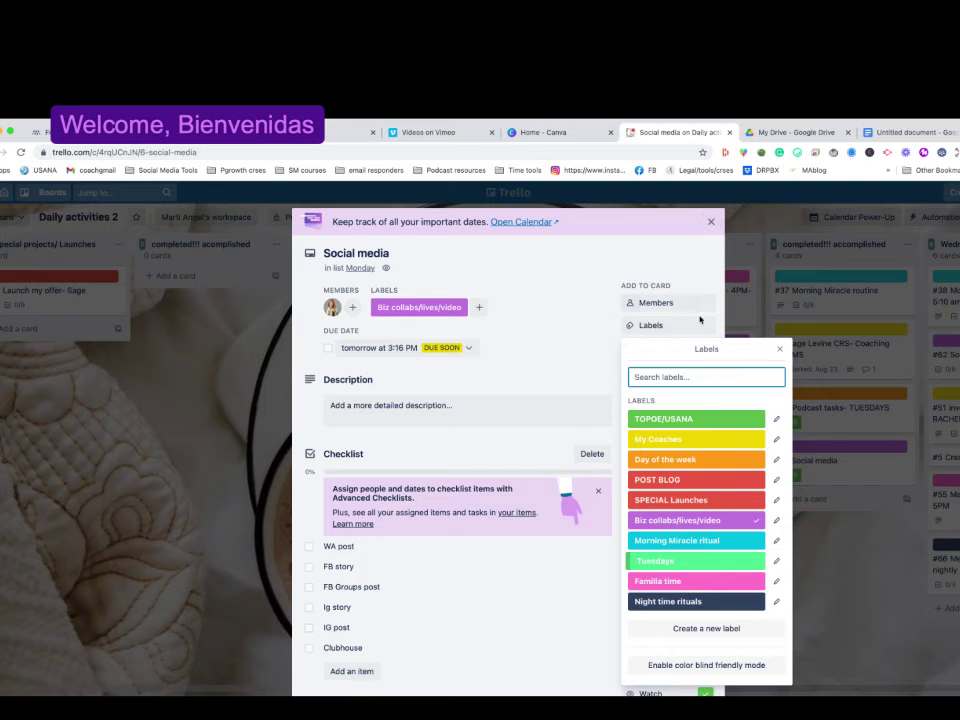
pyautogui.click(709, 224)
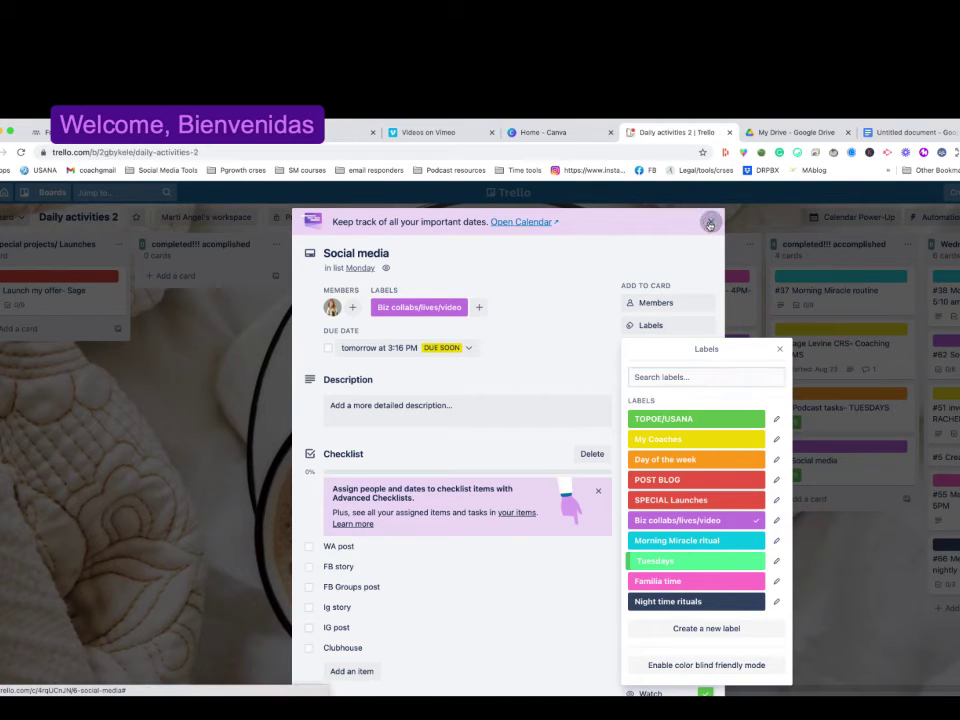